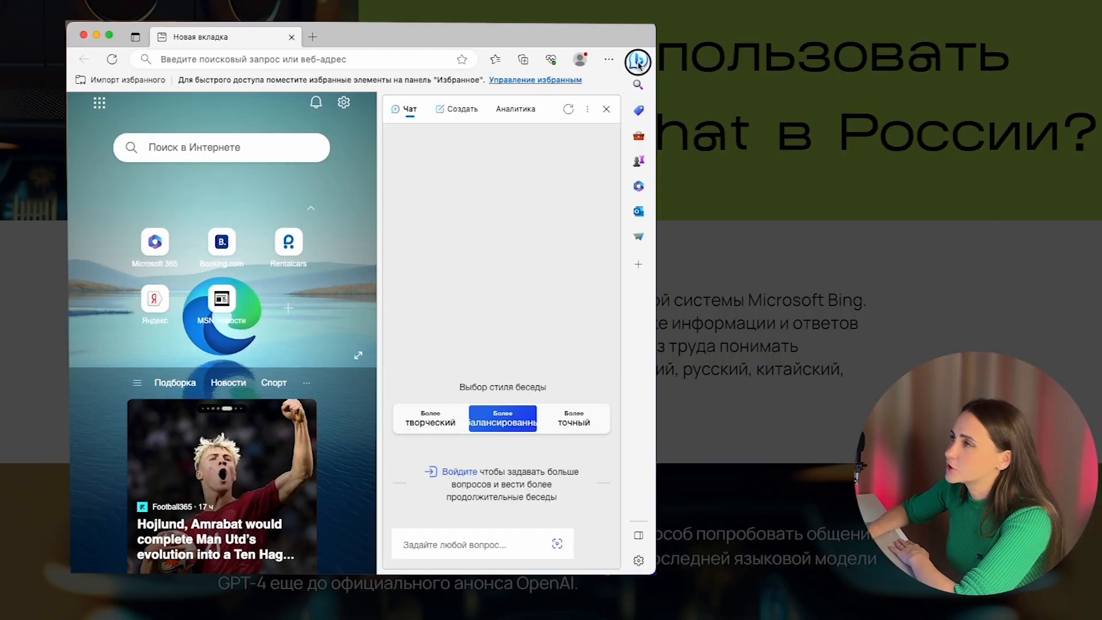
Open the Bing chat sidebar, dismiss the image feature notice, and ask "В чем отличие Bing AI и Chat GPT".
click(637, 60)
click(638, 61)
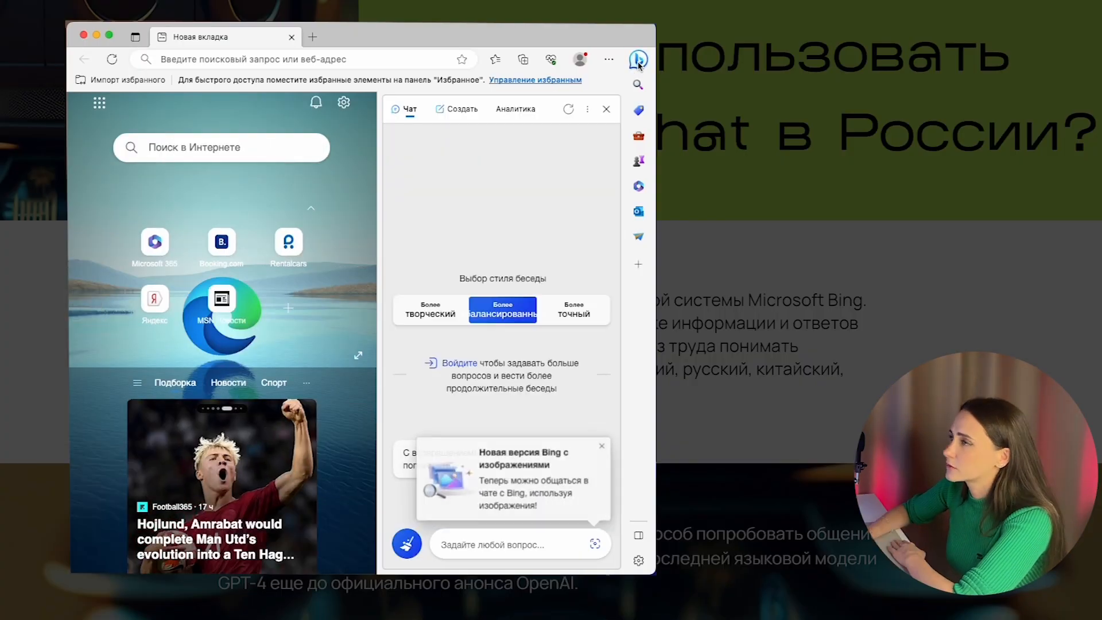
click(602, 447)
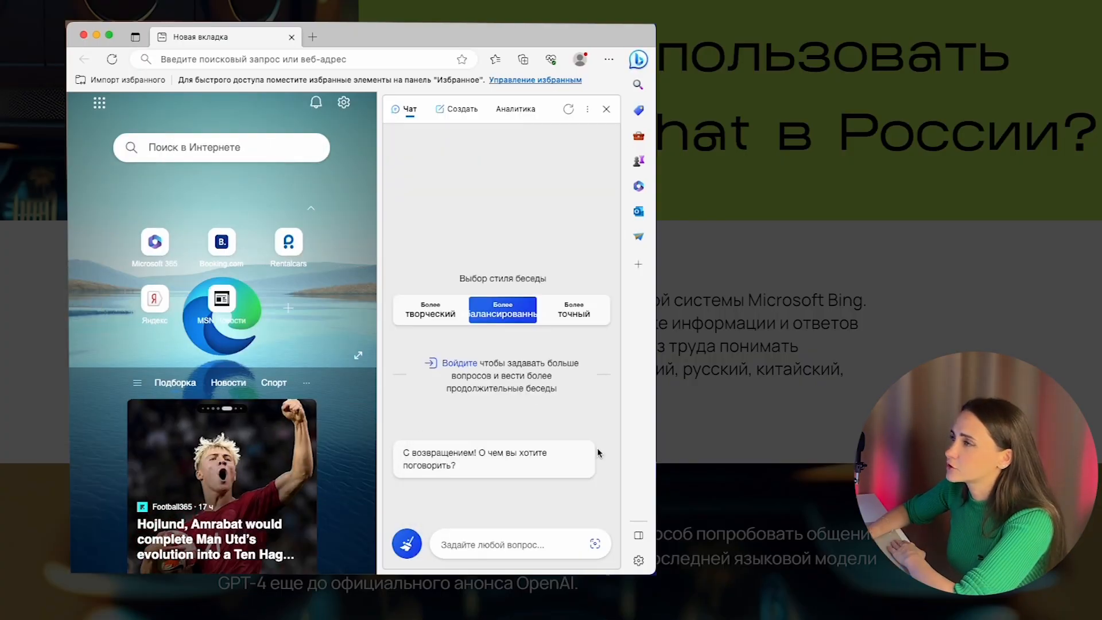
text(В чем отличие Bing AI и Chat GPT)
key(Return)
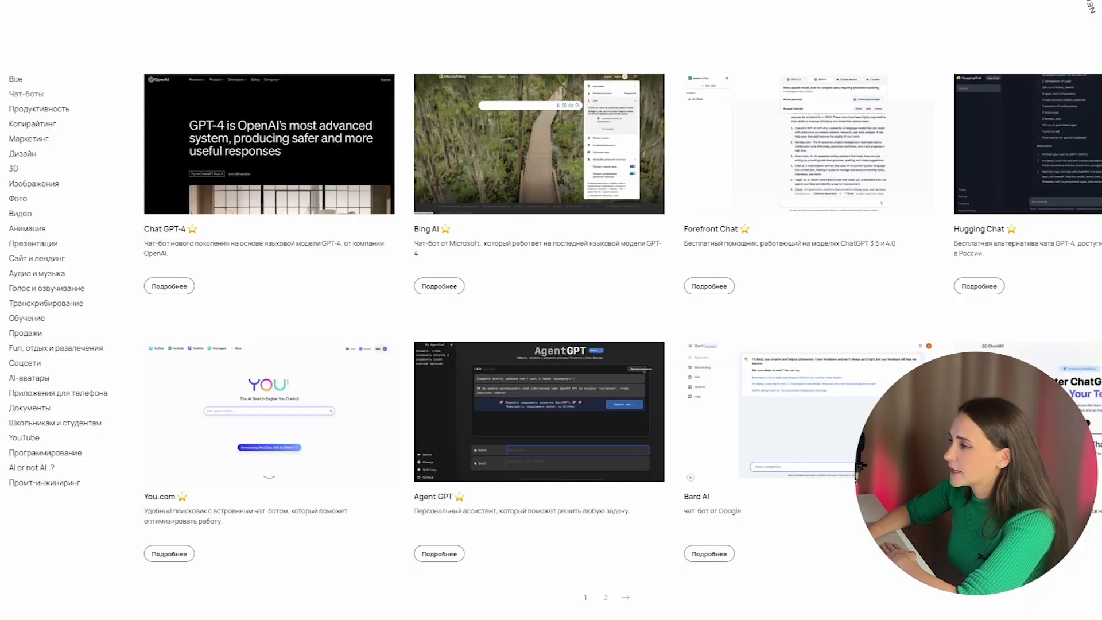
Open You.com from its entry in the chatbot catalogue and ask its chat "how to write well".
scroll(551, 309, down, 1)
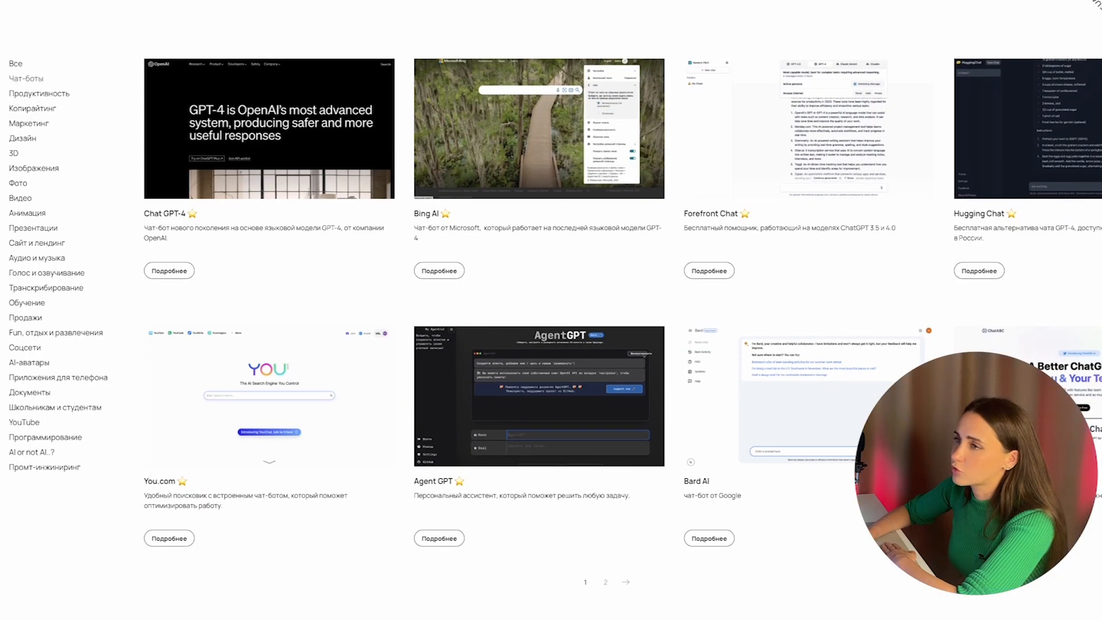
click(339, 477)
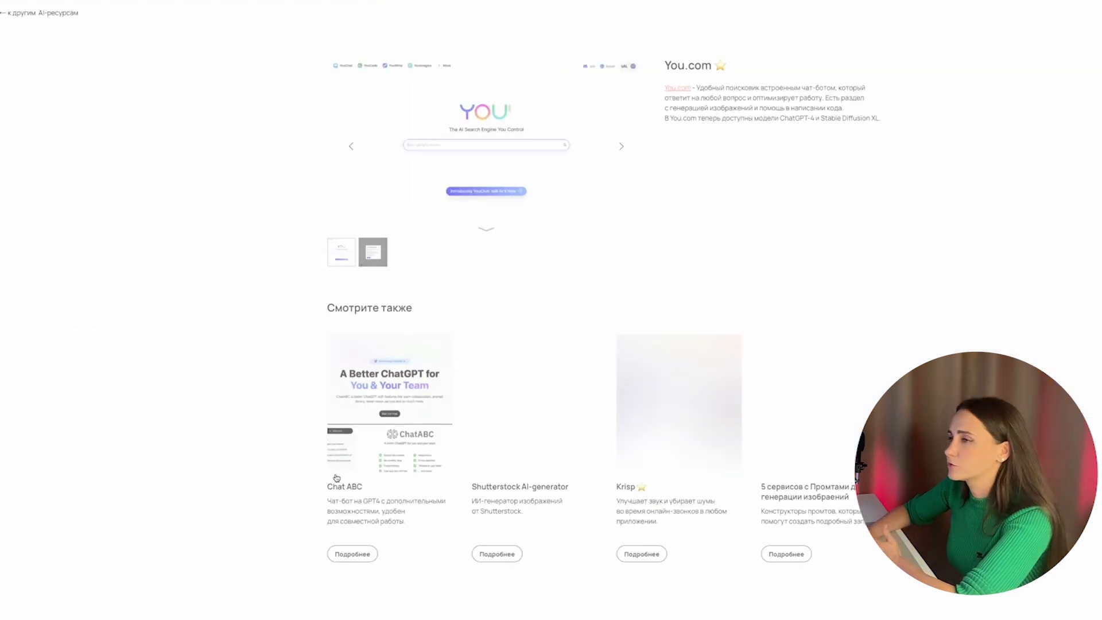
click(679, 80)
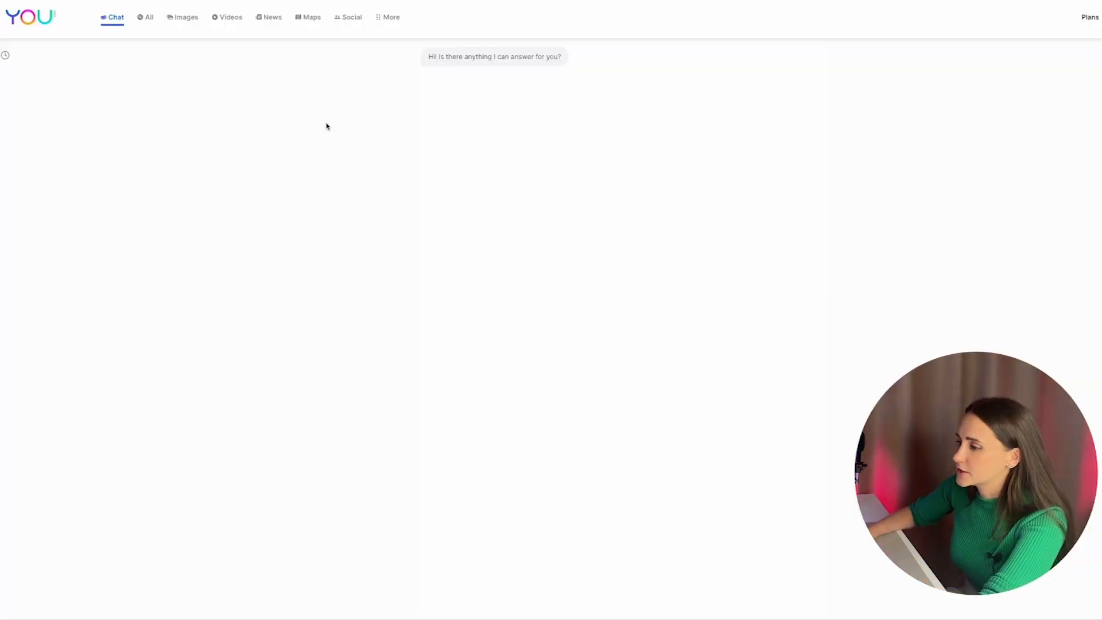
key(Return)
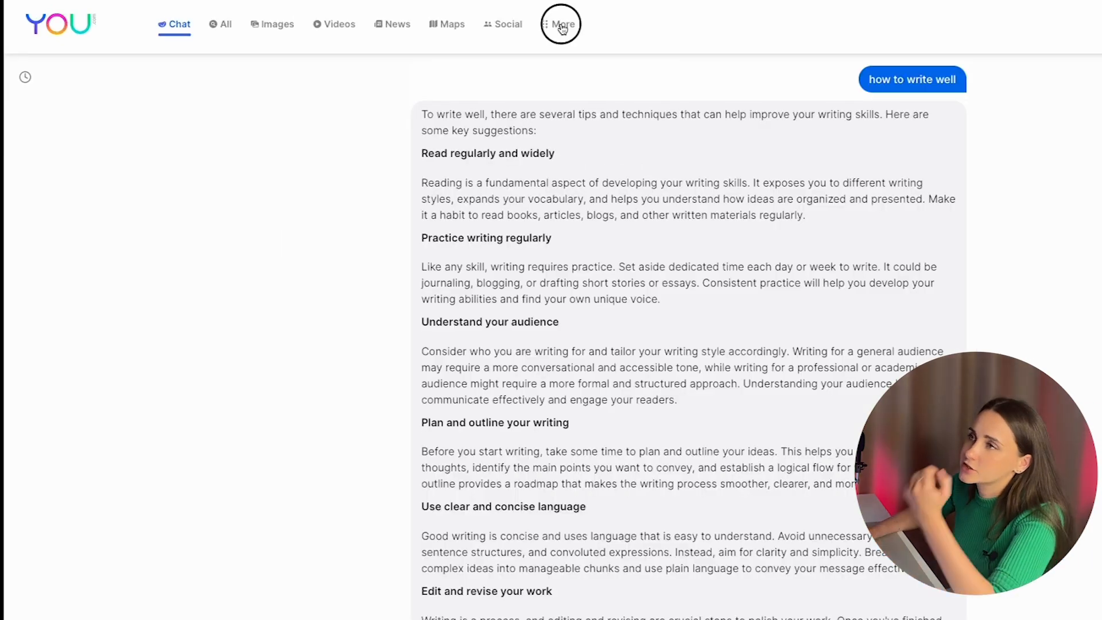
Open the YouWrite tool and examine its use case options, tone options and message field.
click(389, 17)
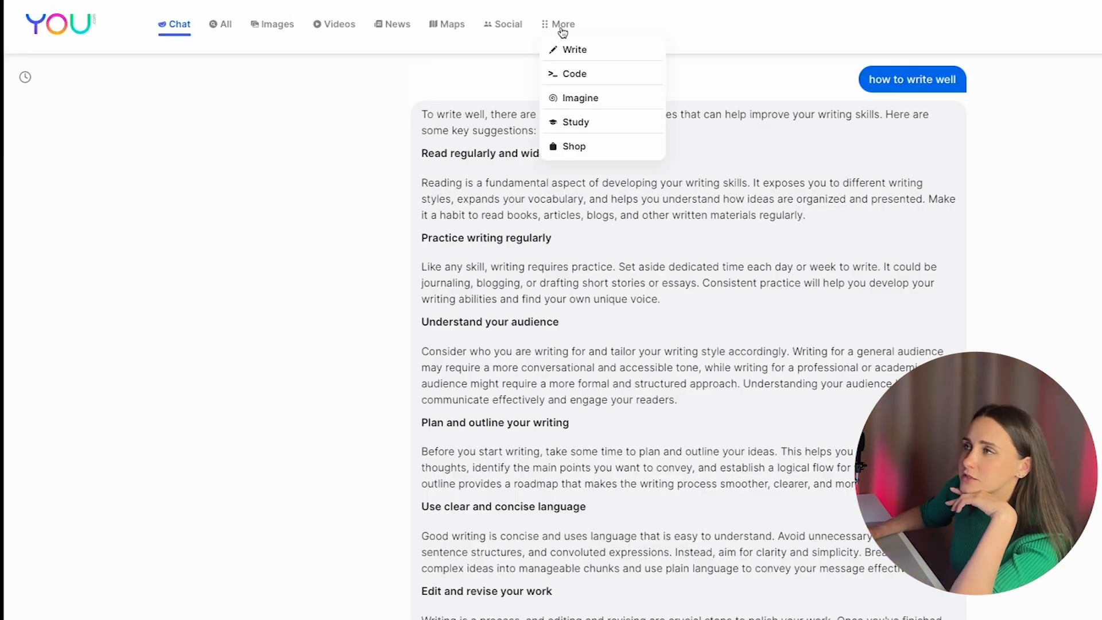
click(568, 52)
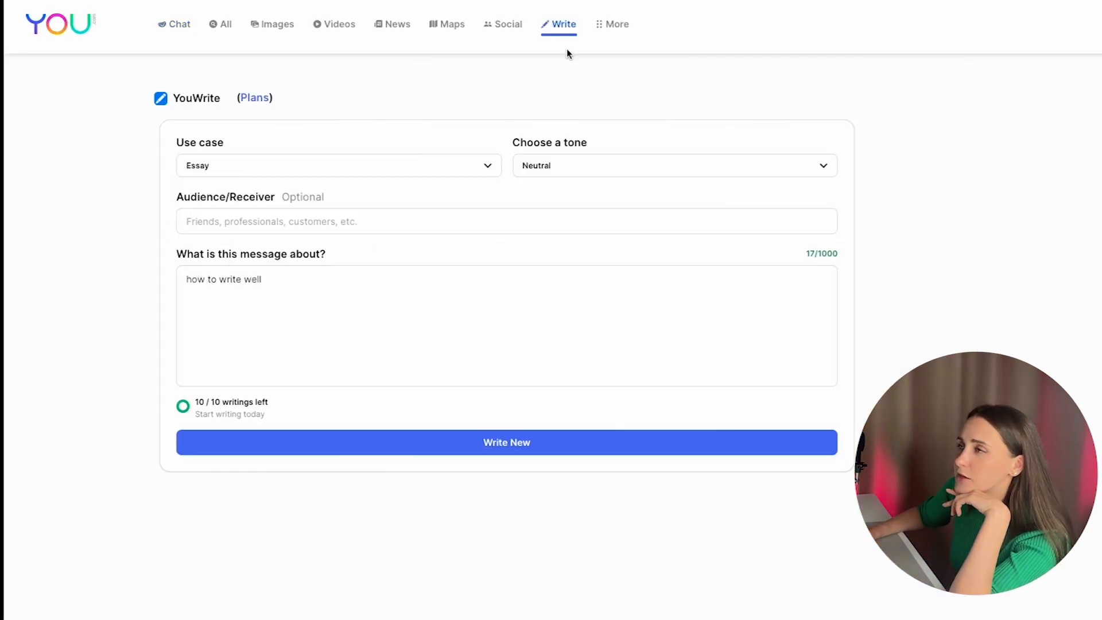
click(496, 173)
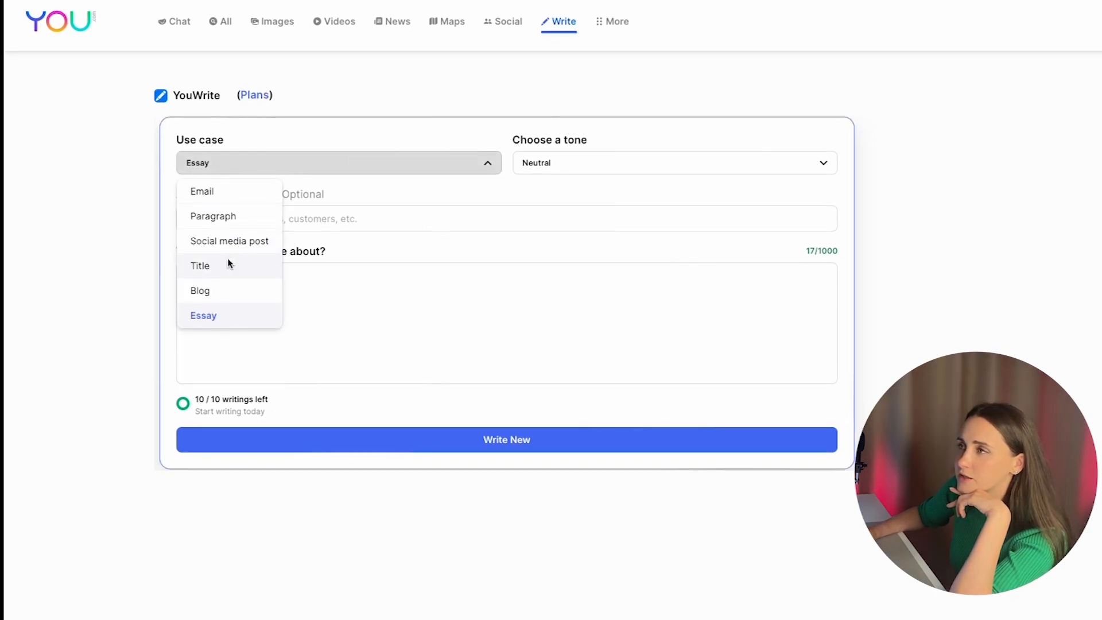
click(589, 160)
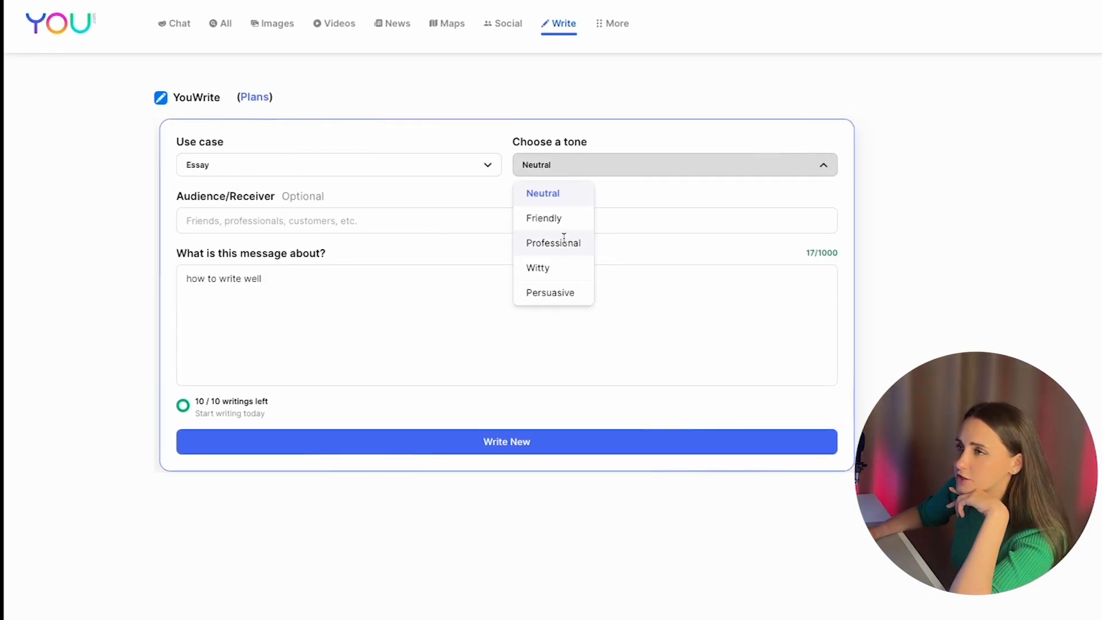
click(442, 280)
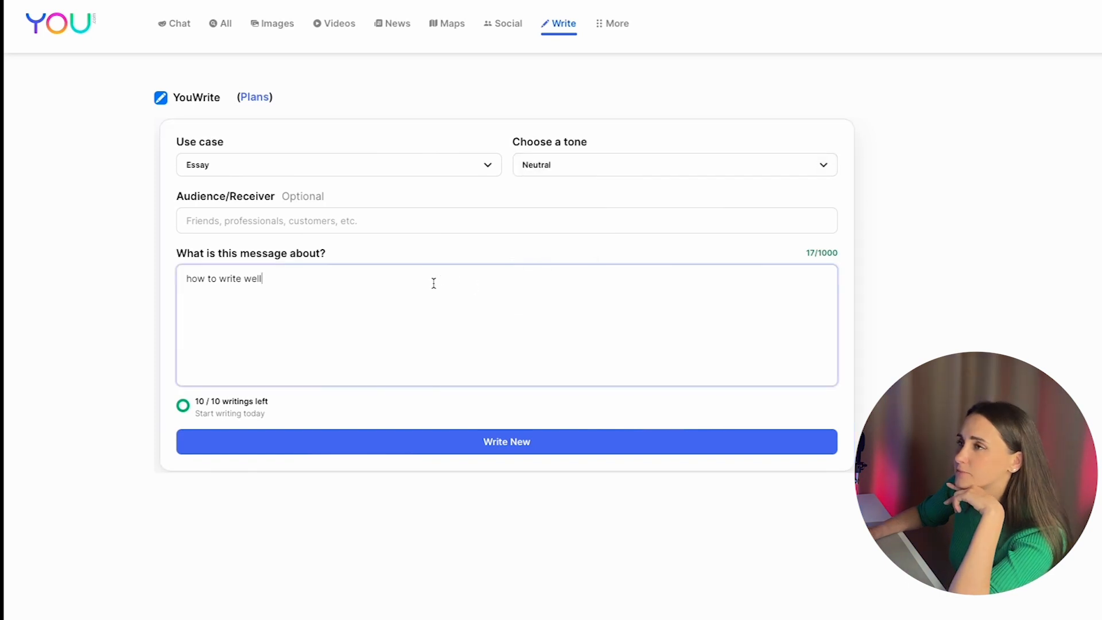
Switch to the Code search results, open YouChat from there and stop its answer generation.
click(615, 24)
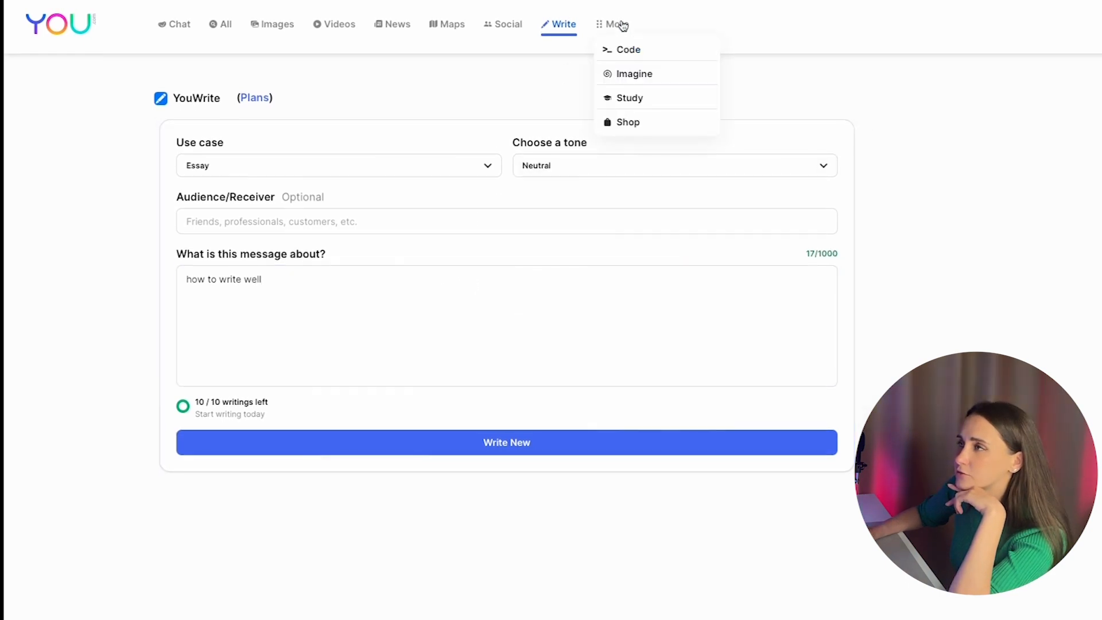
click(627, 48)
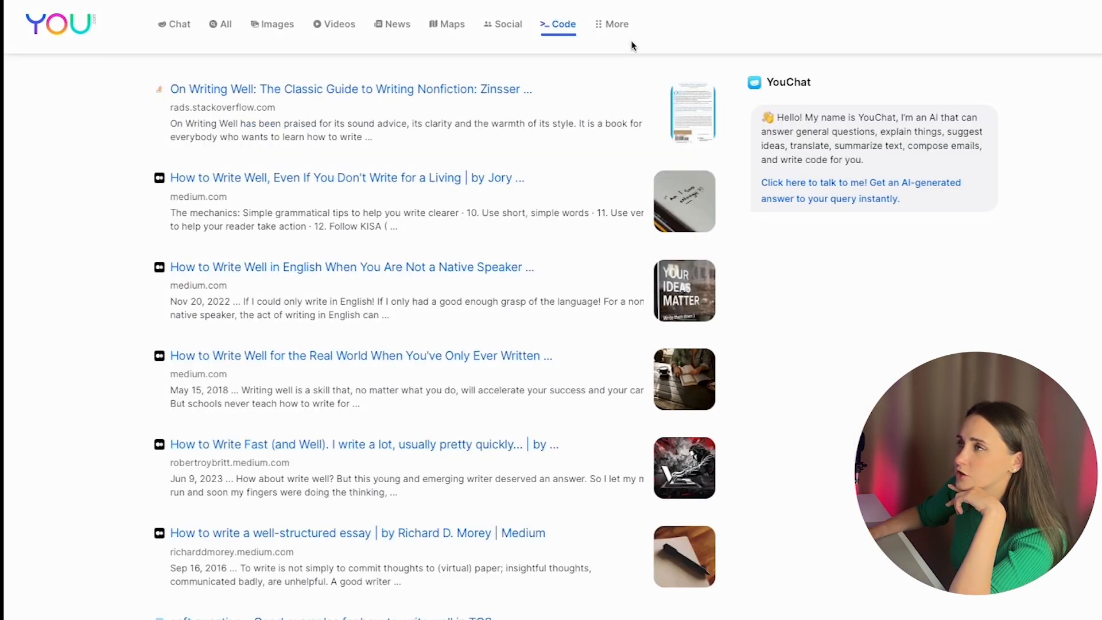
click(812, 182)
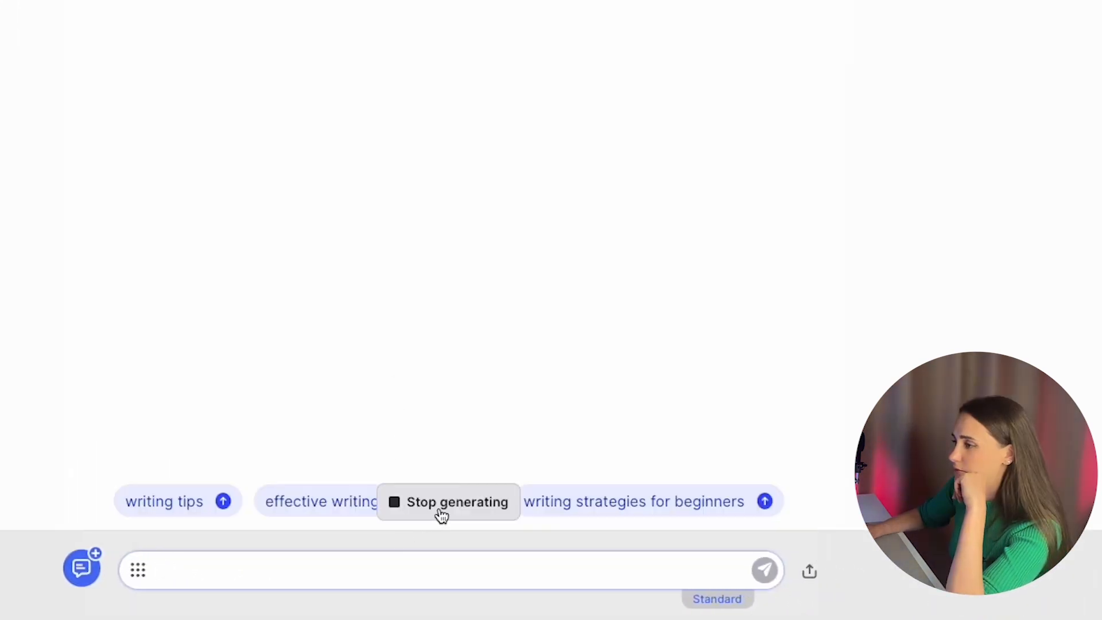
click(442, 515)
Replace the chat query with "Напиши мне чат-бот, который после приветсвия будет говорить какая погода сегодня в Москве" and send it.
triple_click(200, 556)
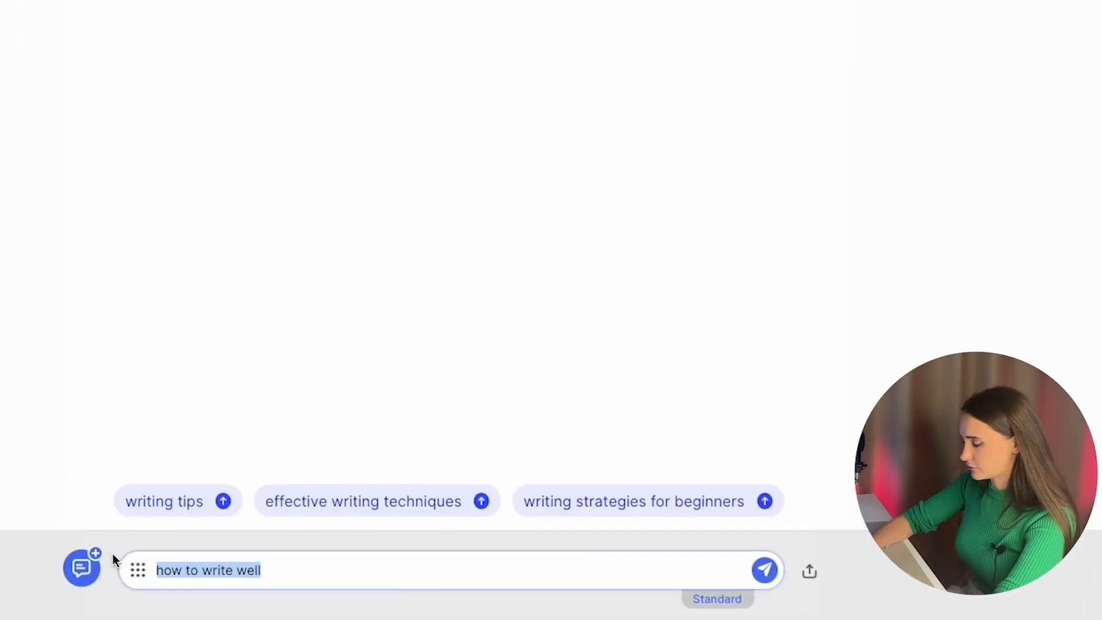
text(H)
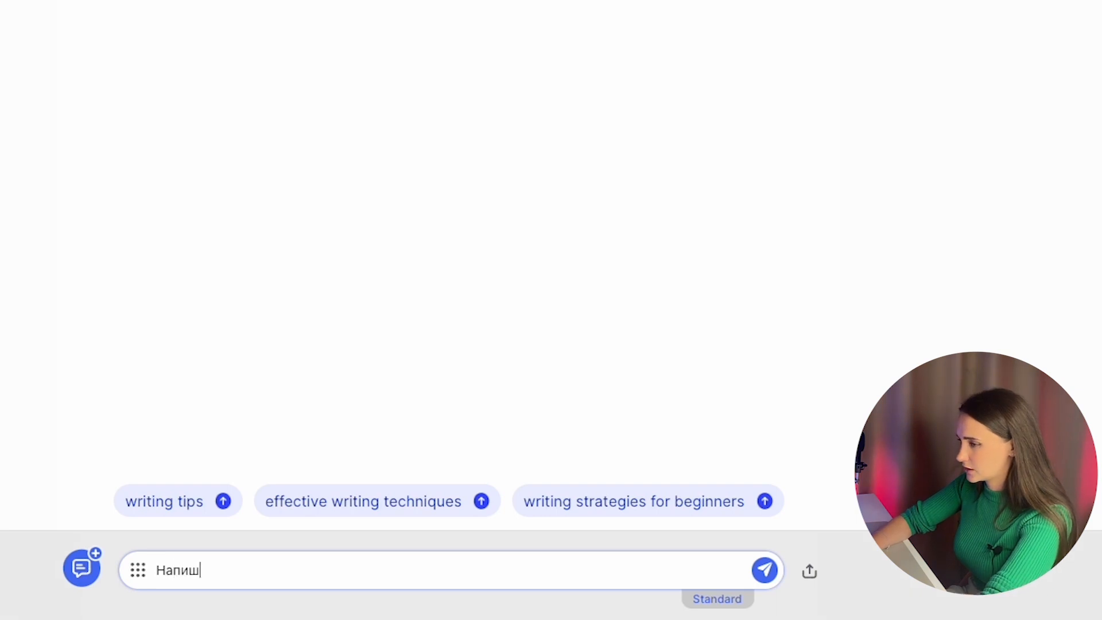
text(апиши мне ч)
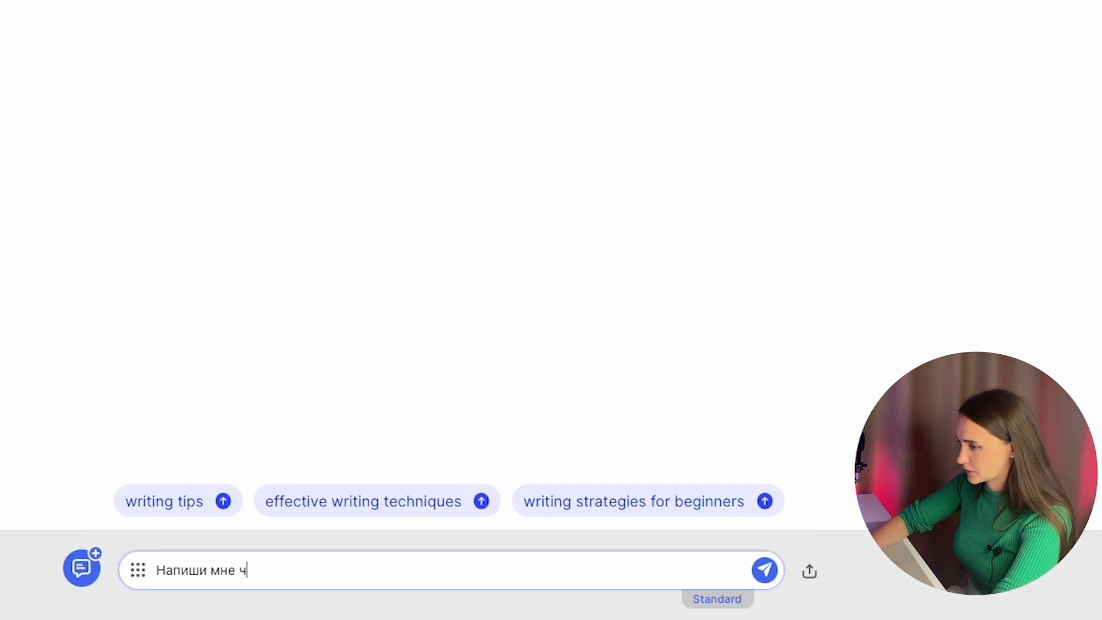
text(ат-бот,)
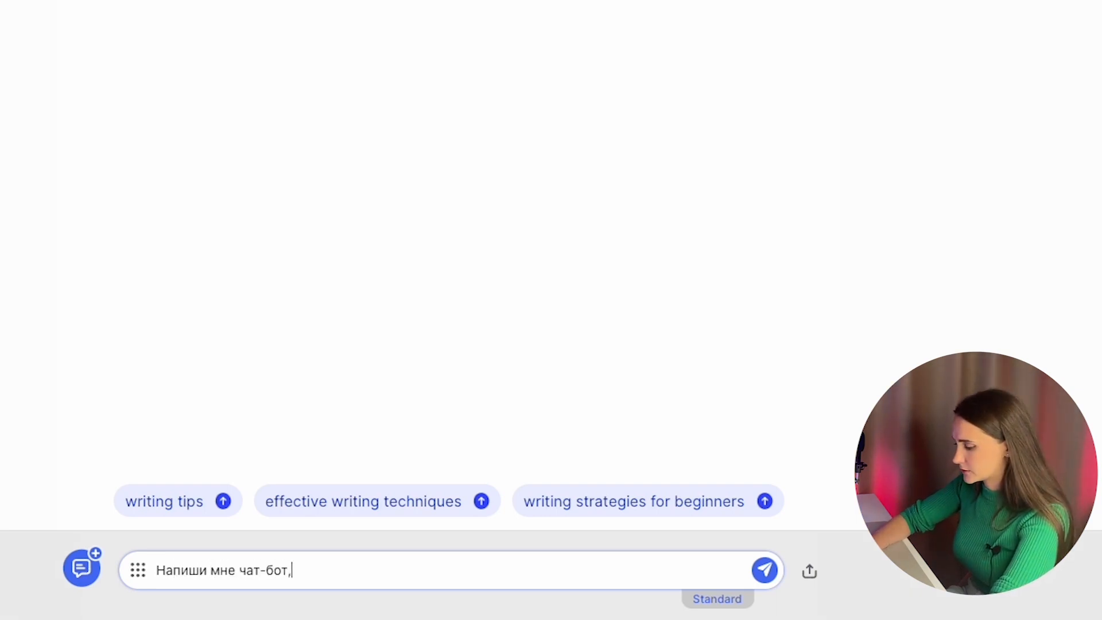
text( который будет говорить какая погода с)
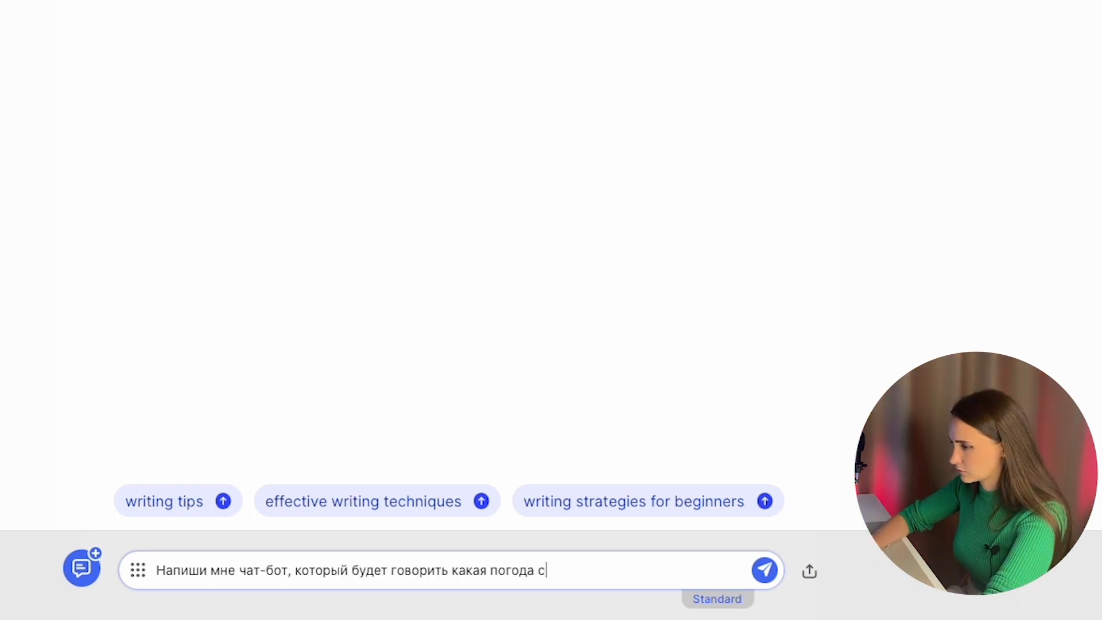
text(в Москве)
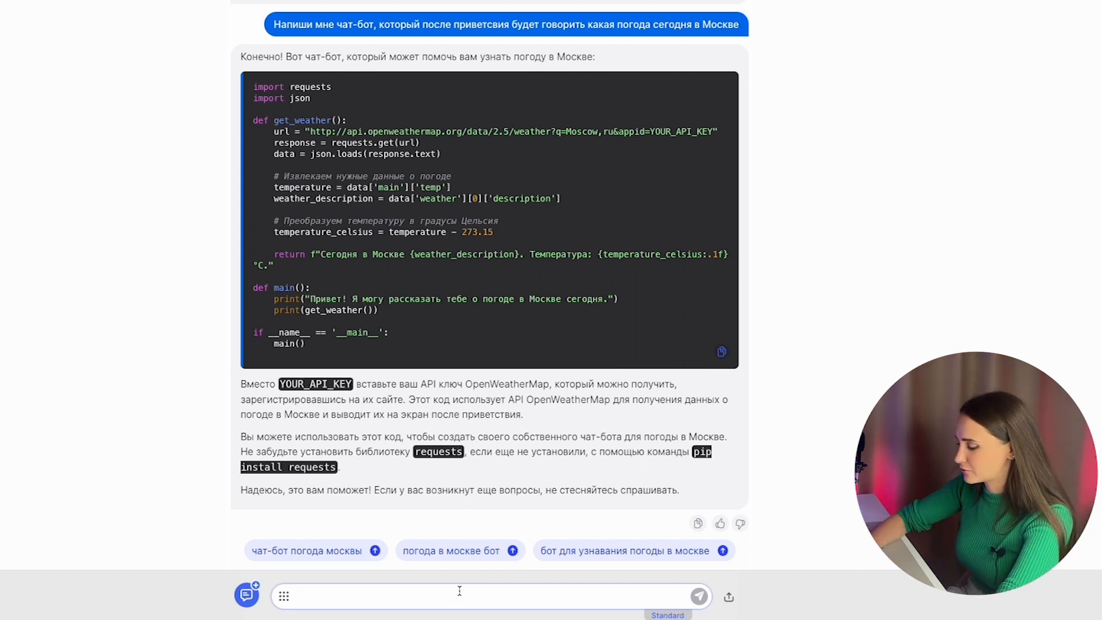
Send the follow-up request "Добавь функцию, чтобы, когда бот выдает погоду, бот дает советы по тому, что надеть".
text(Д)
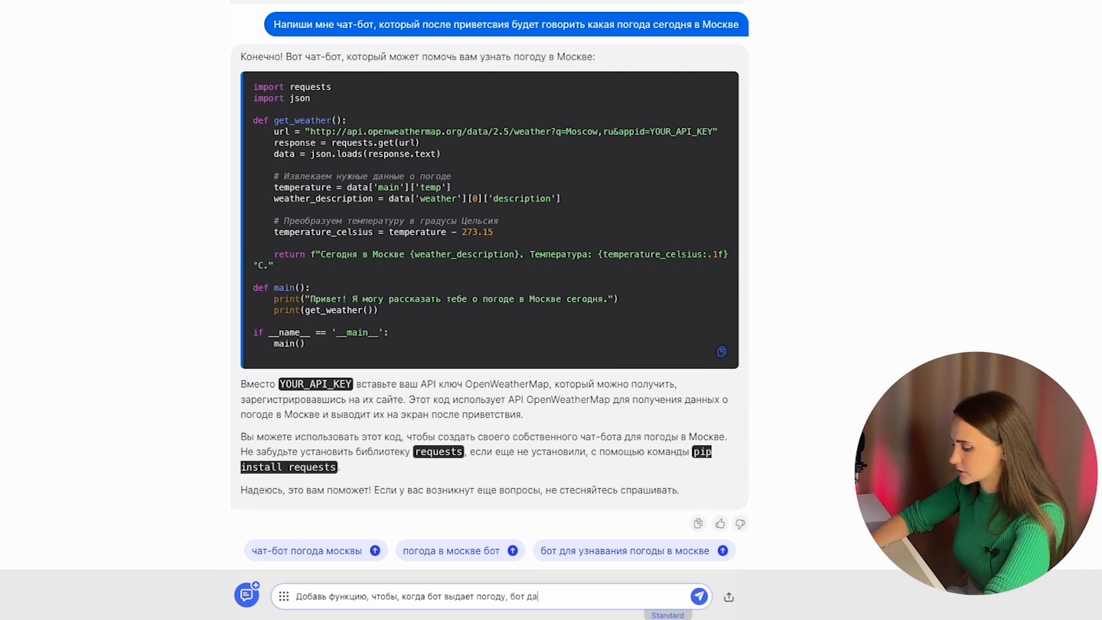
text(советы по тому, что надеть)
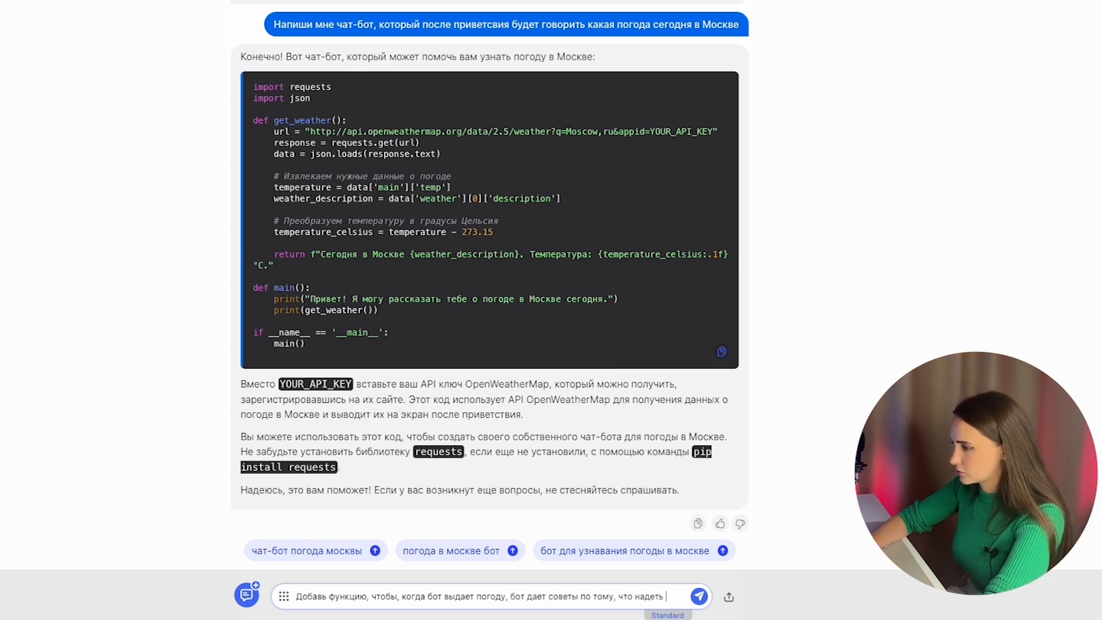
key(Return)
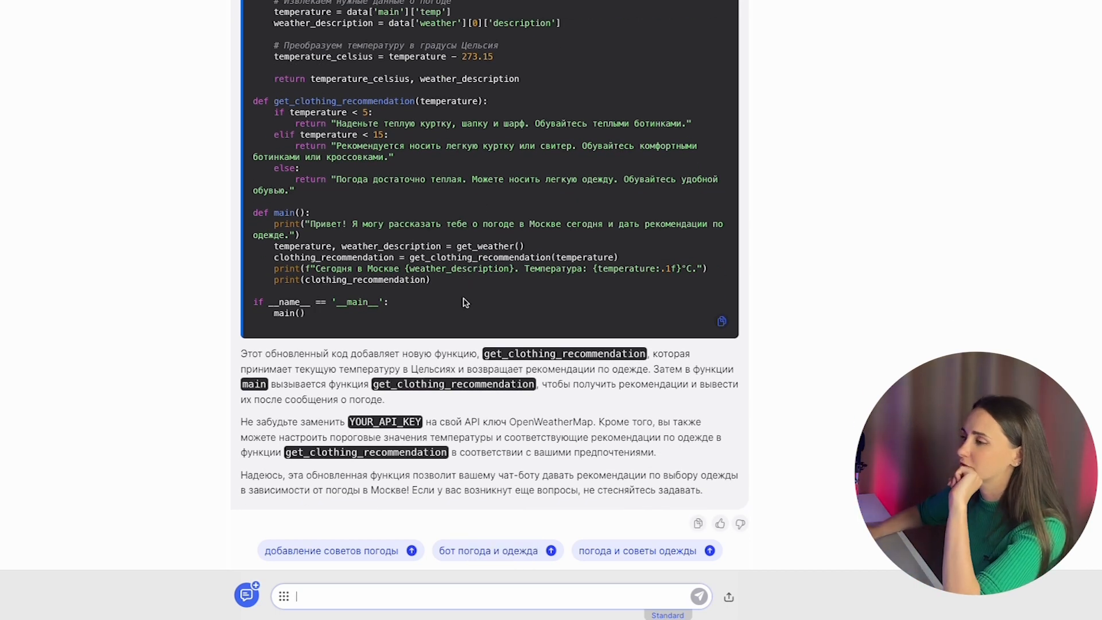
text(Как создать чат-бот в телеграмме?)
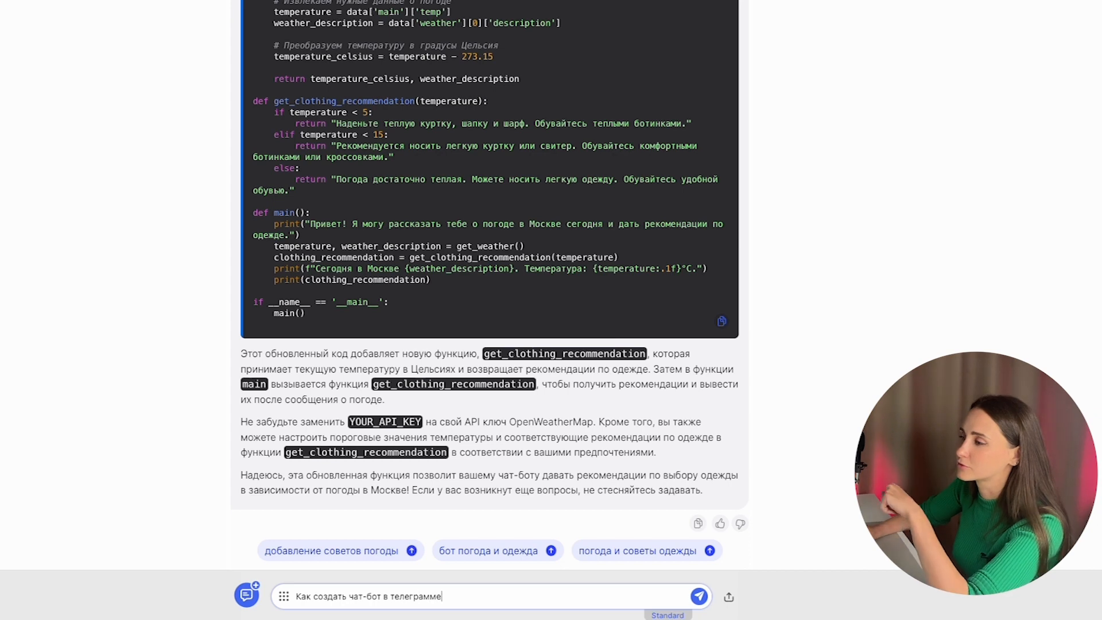
key(Return)
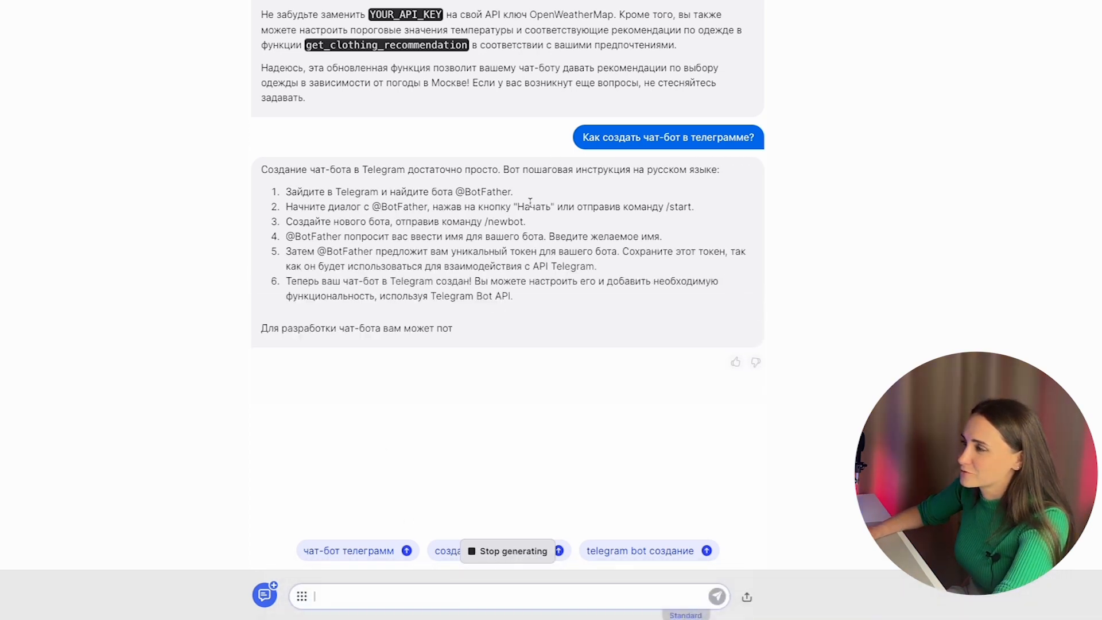
mouse_move(511, 191)
mouse_down()
mouse_move(467, 192)
mouse_move(514, 194)
mouse_up()
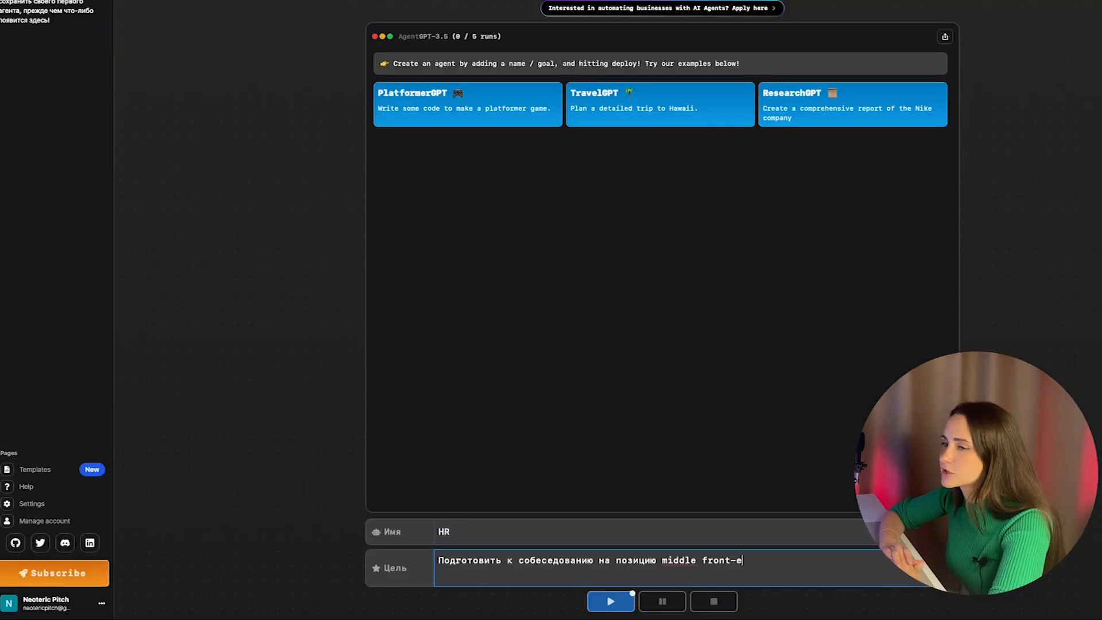
Switch to AgentGPT and run the agent named HR with the job interview preparation goal.
click(632, 594)
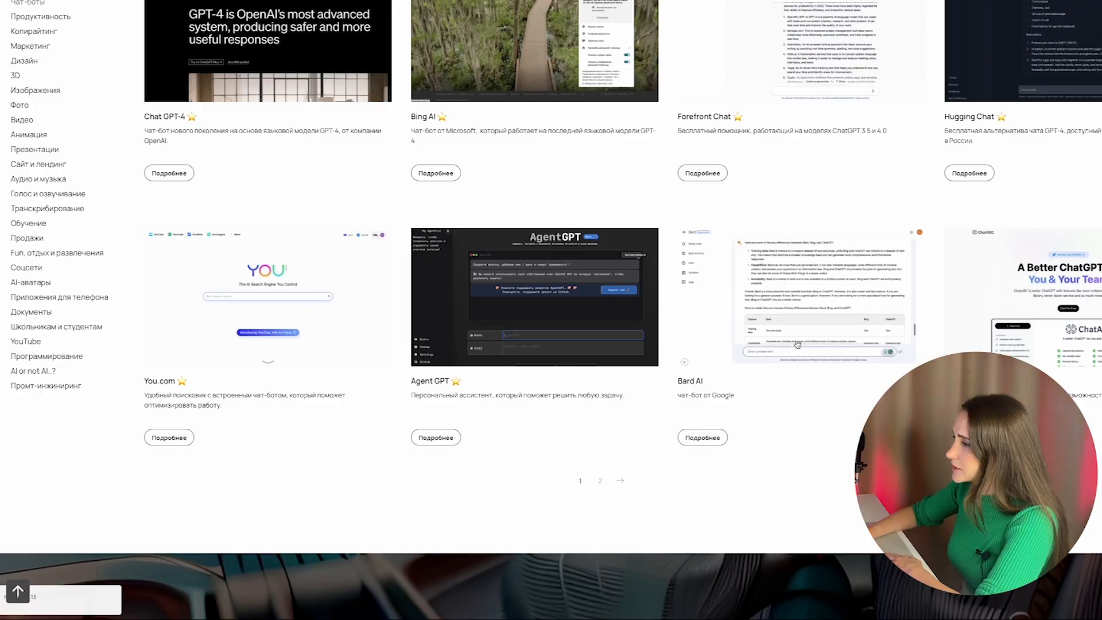
Open the Bard AI entry in the chatbot catalogue and look through the linked Bard website.
click(781, 328)
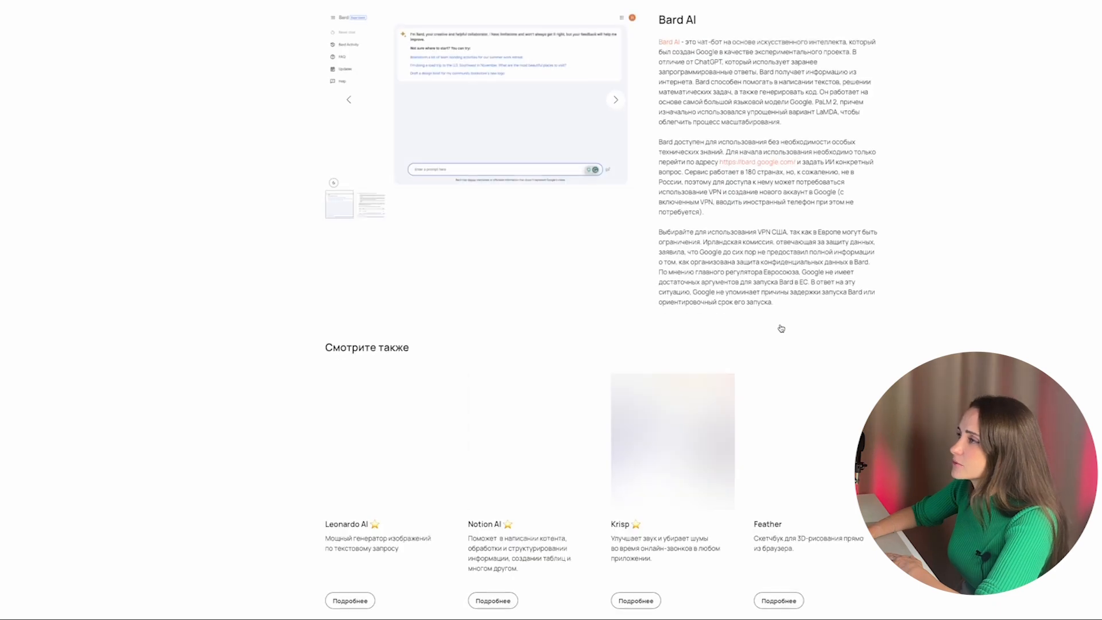
click(673, 39)
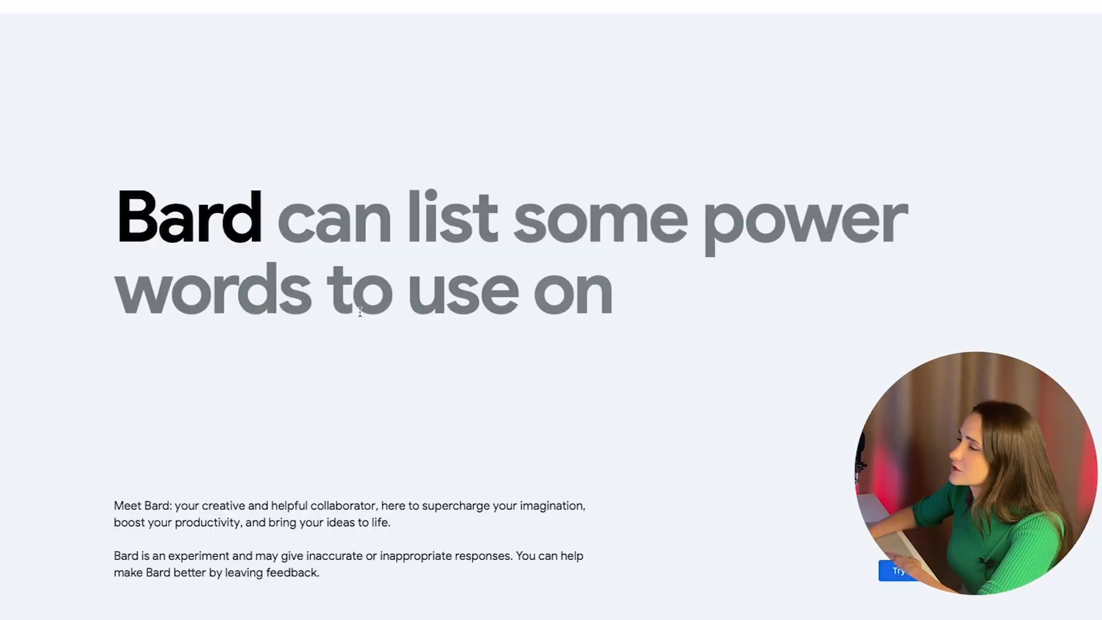
scroll(456, 339, down, 1)
scroll(457, 340, down, 1)
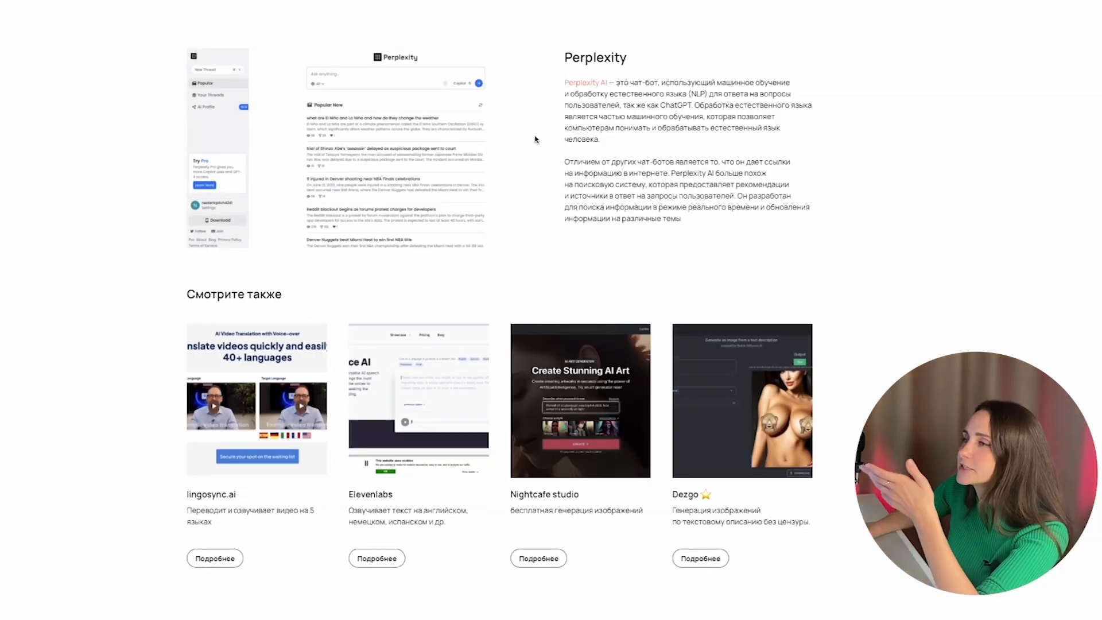
Open Perplexity AI from its catalogue entry and run the suggested query "history of Argentina".
click(581, 84)
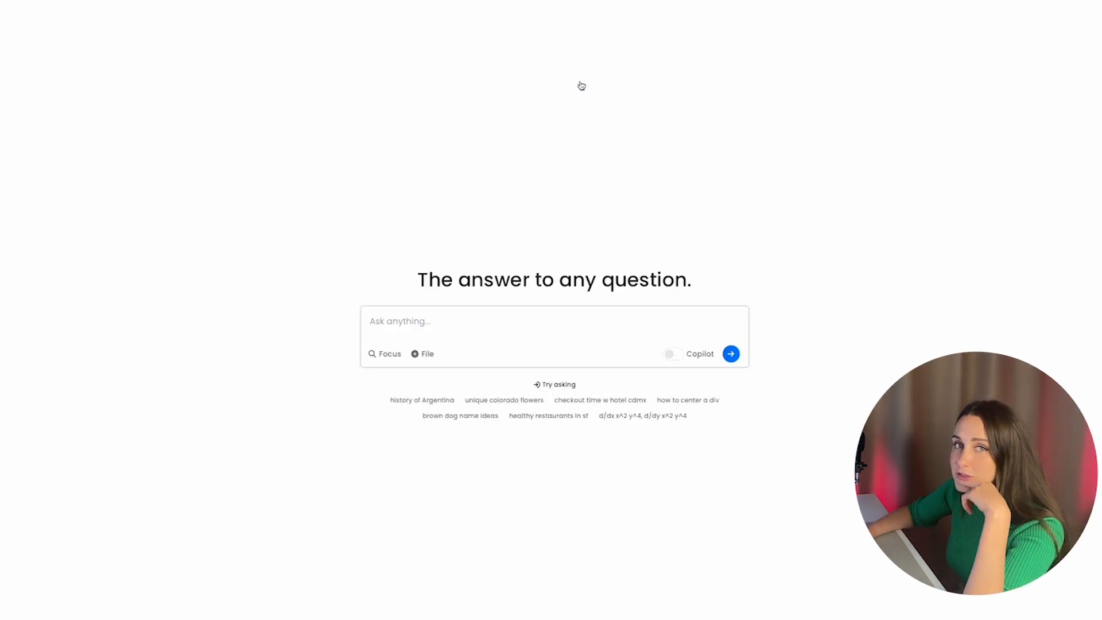
click(435, 398)
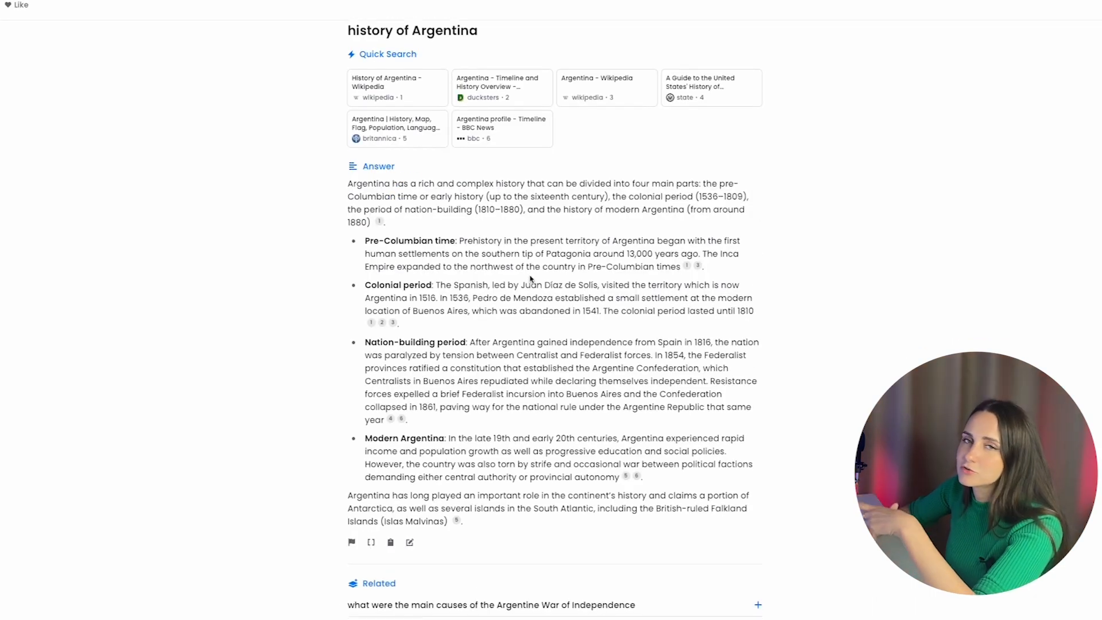
scroll(530, 279, down, 1)
scroll(530, 275, up, 2)
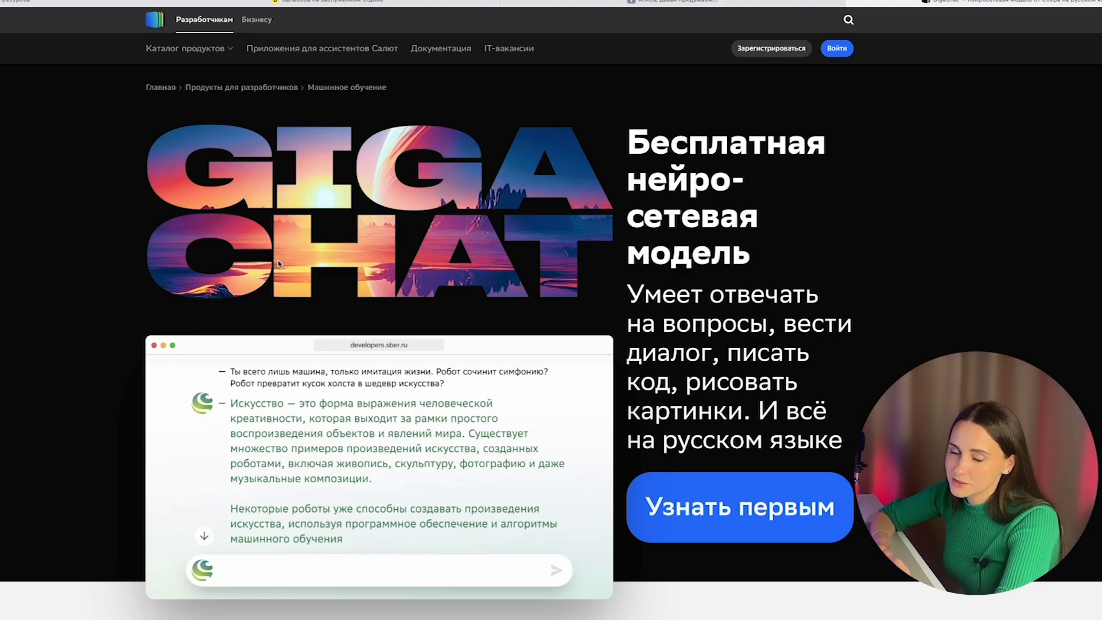
Look through the GigaChat product page and open the subscription link to its Telegram channel.
scroll(278, 260, down, 3)
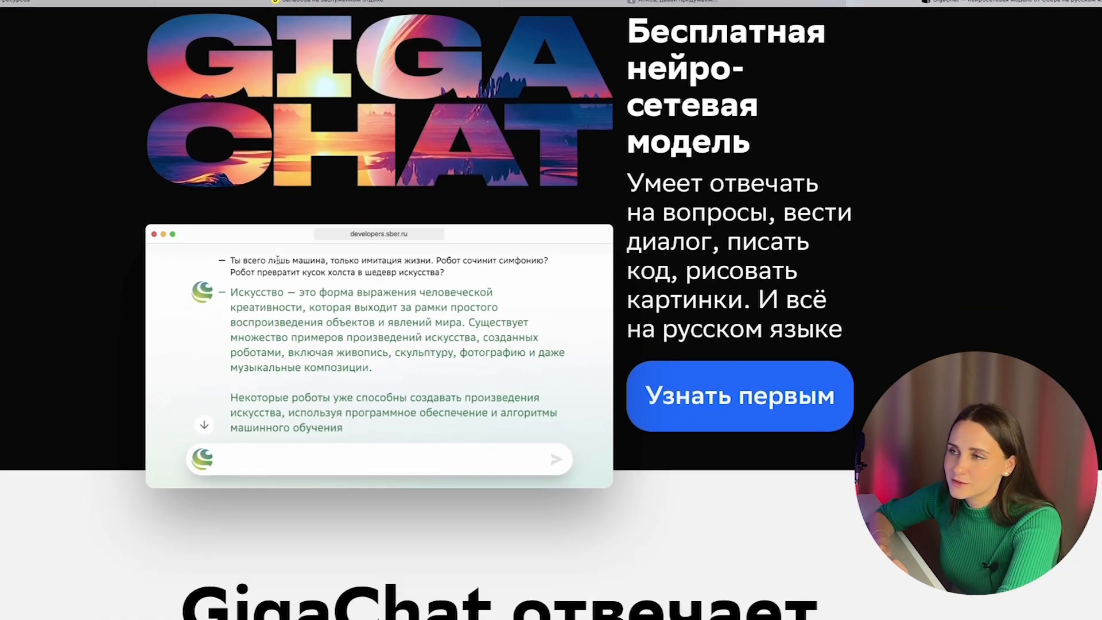
scroll(278, 260, down, 20)
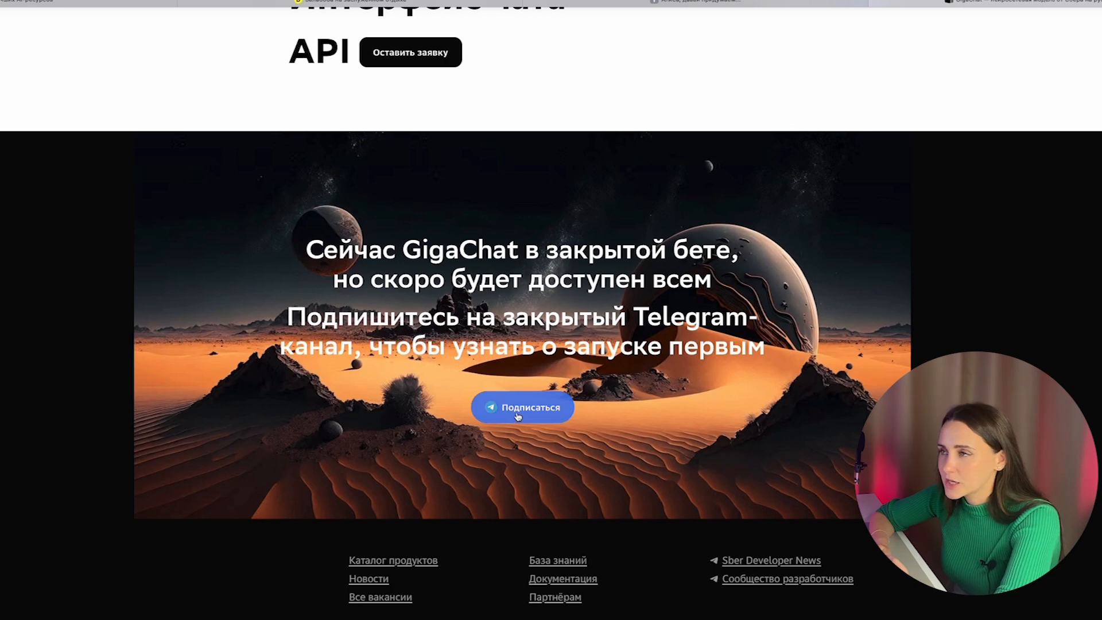
click(517, 413)
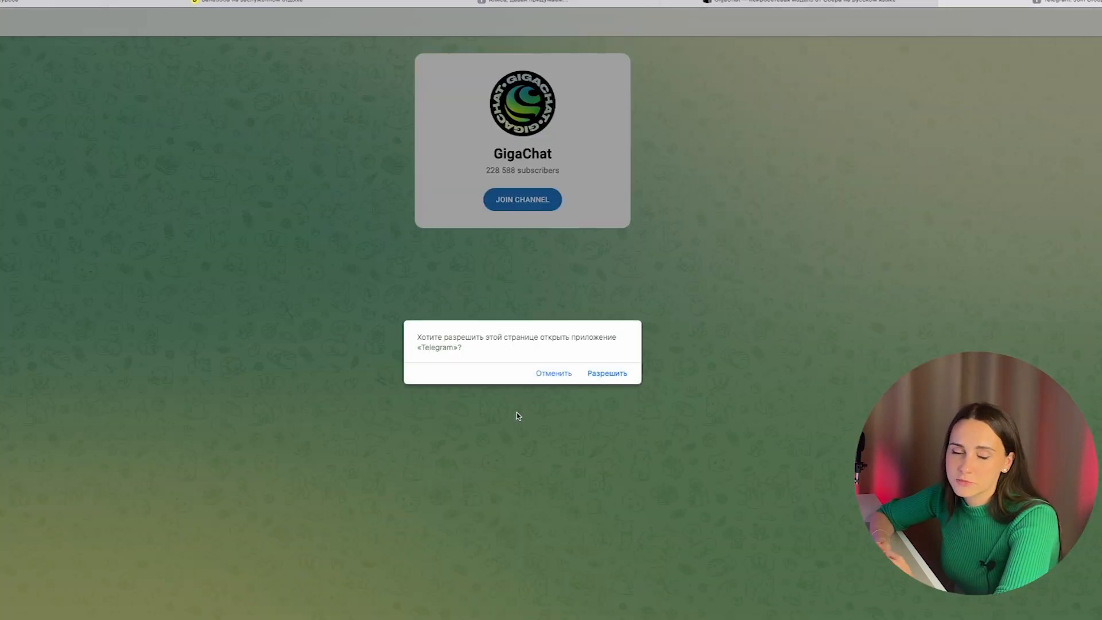